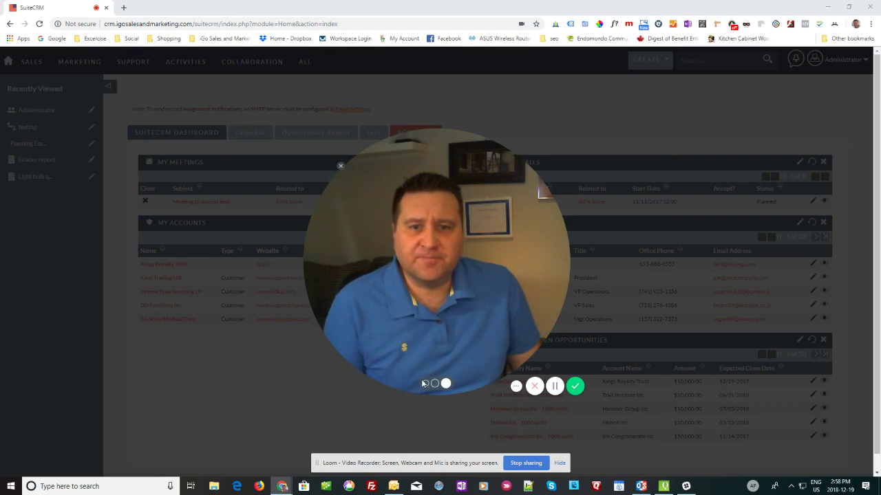
# Open the administrator's profile for editing and go to the Calendar Options in its advanced settings
pyautogui.click(424, 383)
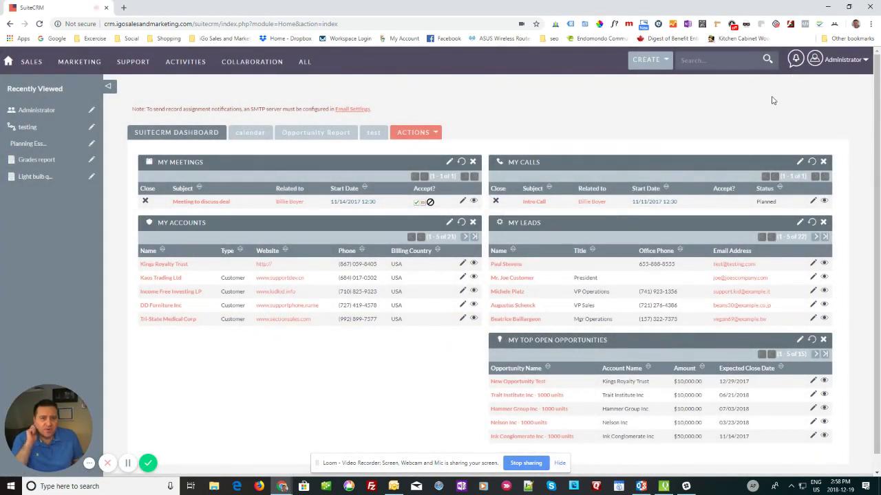
pyautogui.click(811, 69)
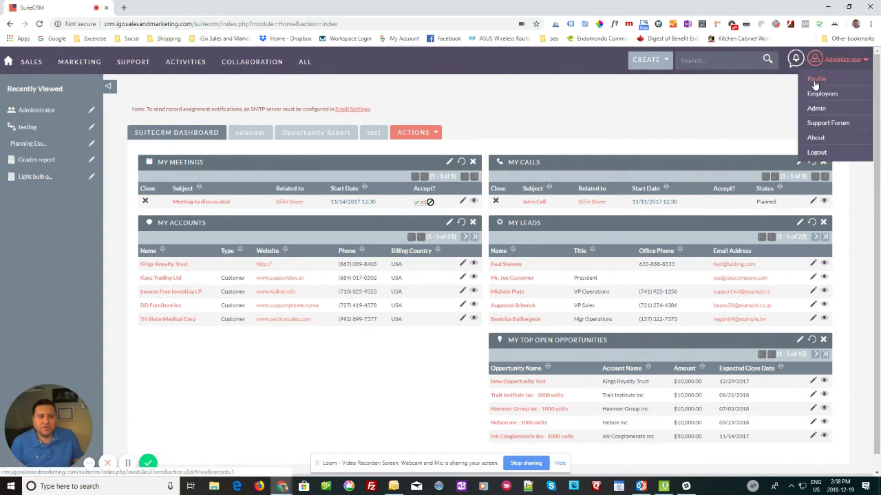
pyautogui.click(815, 81)
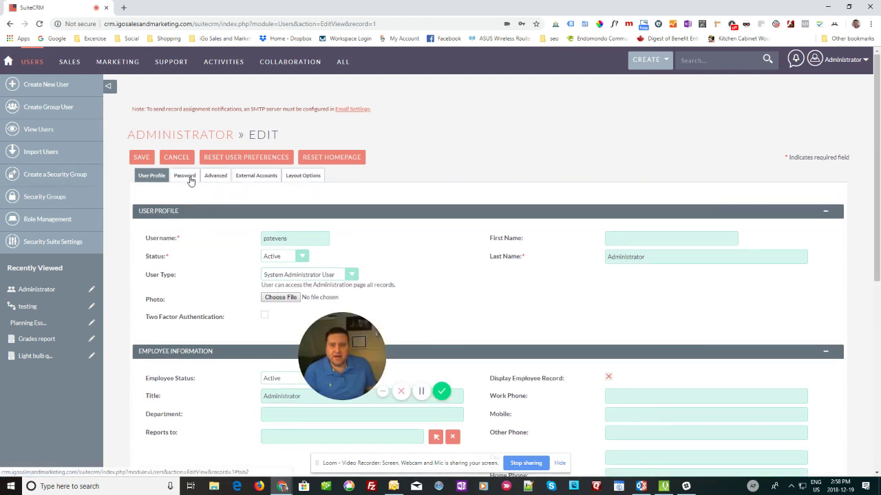
pyautogui.moveTo(346, 323); pyautogui.dragTo(90, 380)
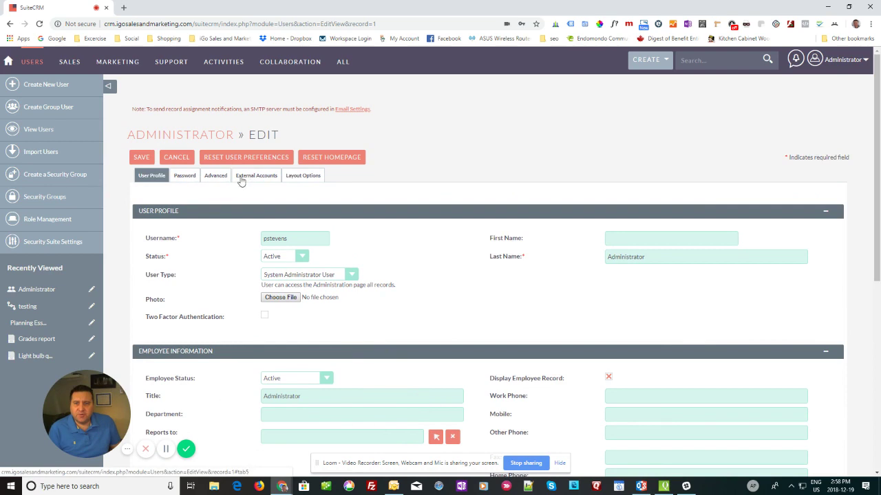
pyautogui.click(219, 177)
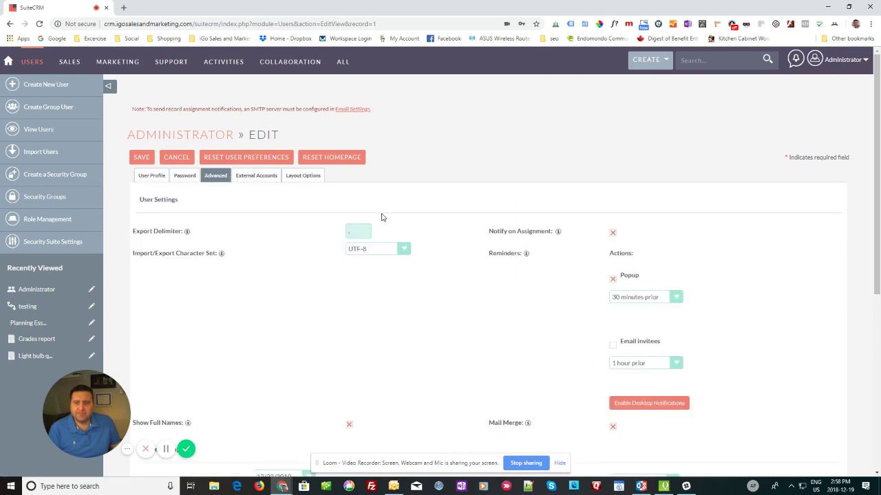
pyautogui.scroll(-5, 382, 217)
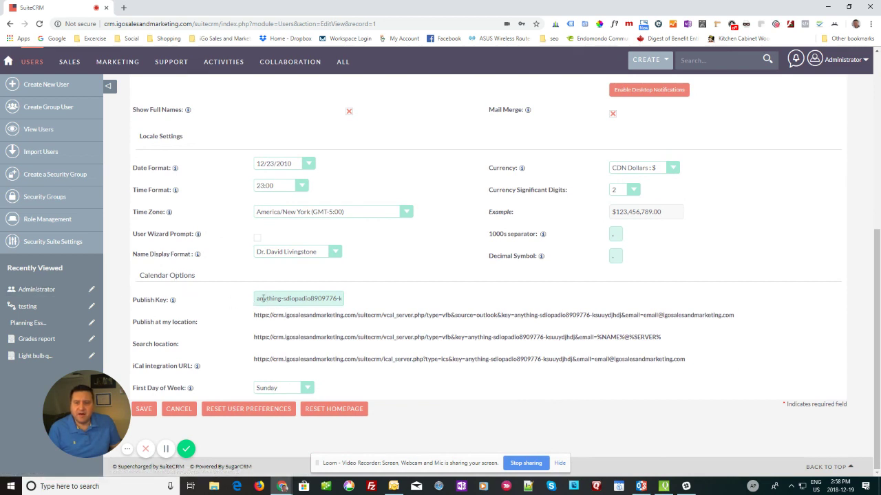
# Examine the Publish Key field, its help text and where the key appears in the calendar URLs
pyautogui.moveTo(256, 299); pyautogui.dragTo(366, 310)
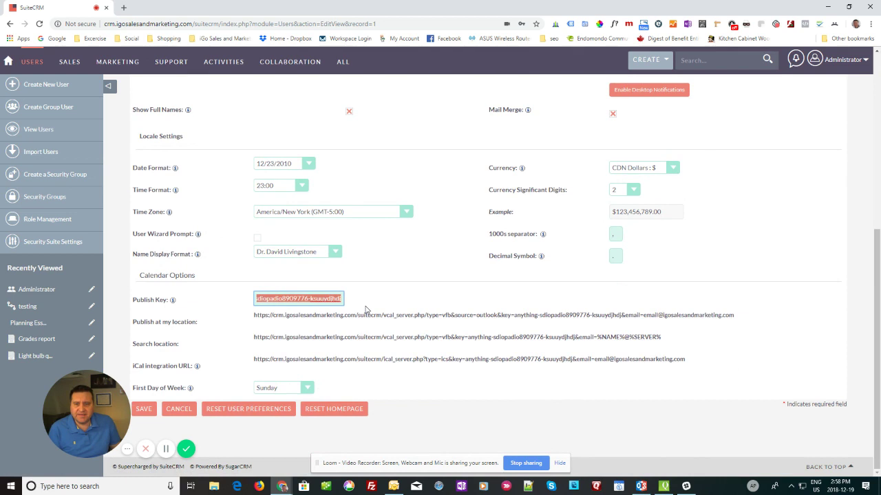
pyautogui.click(331, 298)
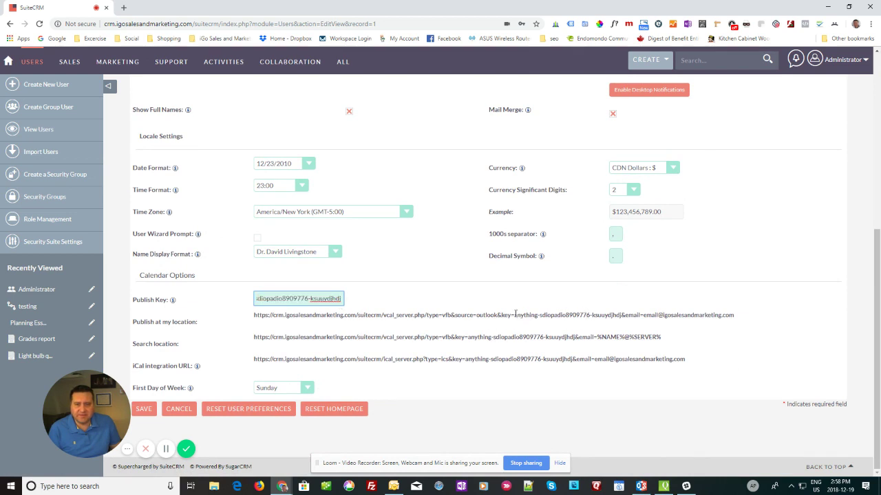
pyautogui.moveTo(515, 315); pyautogui.dragTo(654, 311)
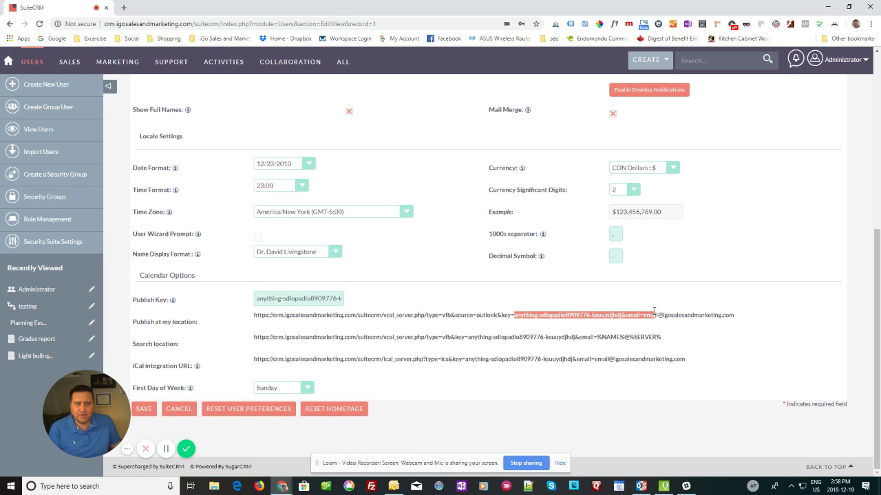
pyautogui.click(528, 300)
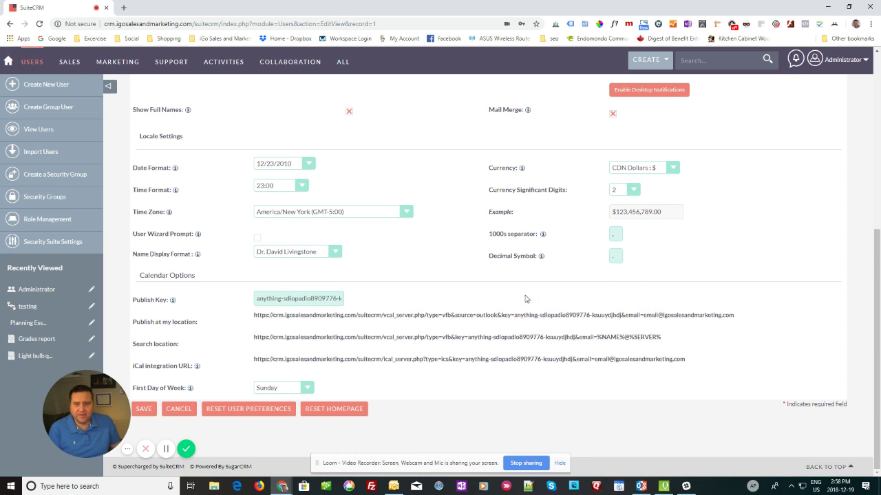
pyautogui.click(173, 301)
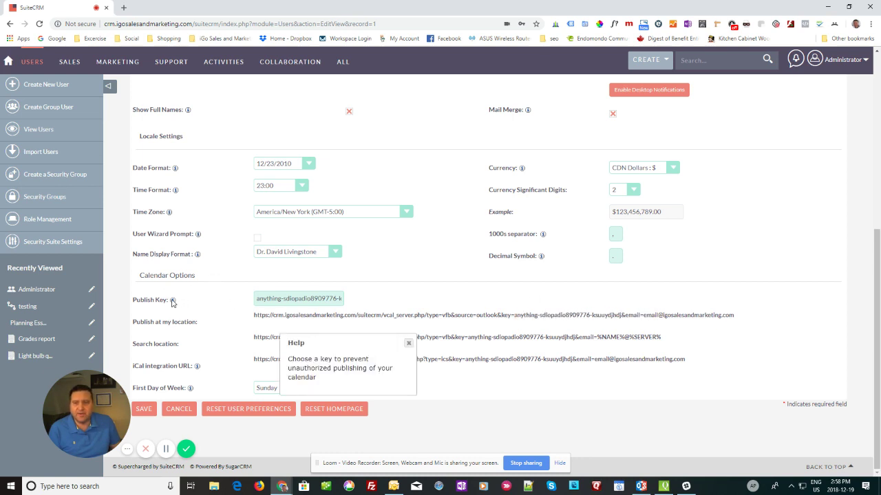
pyautogui.click(411, 342)
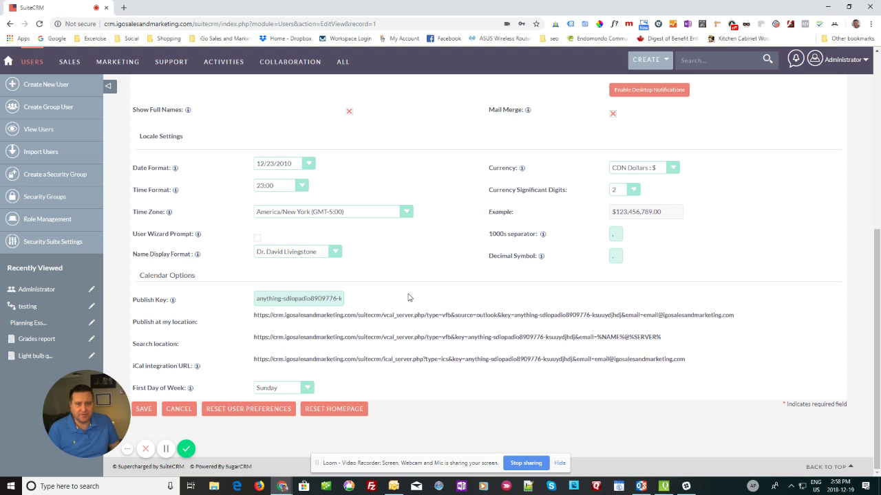
pyautogui.moveTo(339, 300); pyautogui.dragTo(348, 307)
pyautogui.click(349, 300)
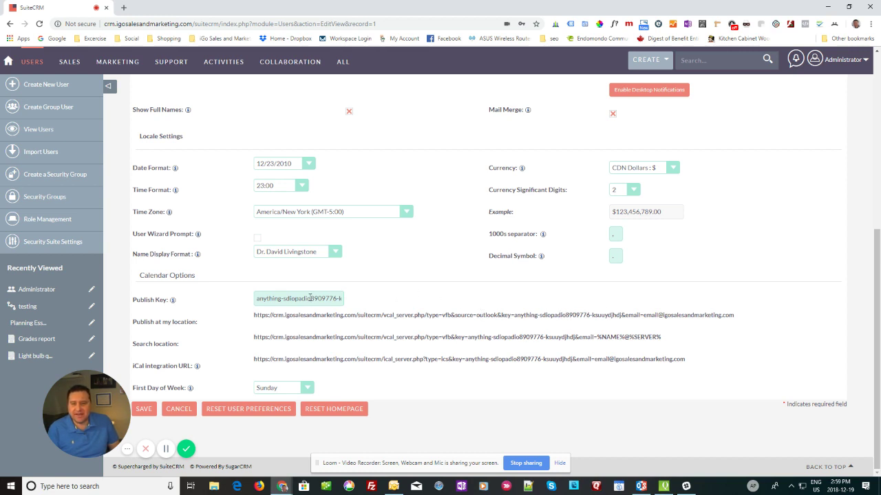
pyautogui.moveTo(257, 298); pyautogui.dragTo(389, 303)
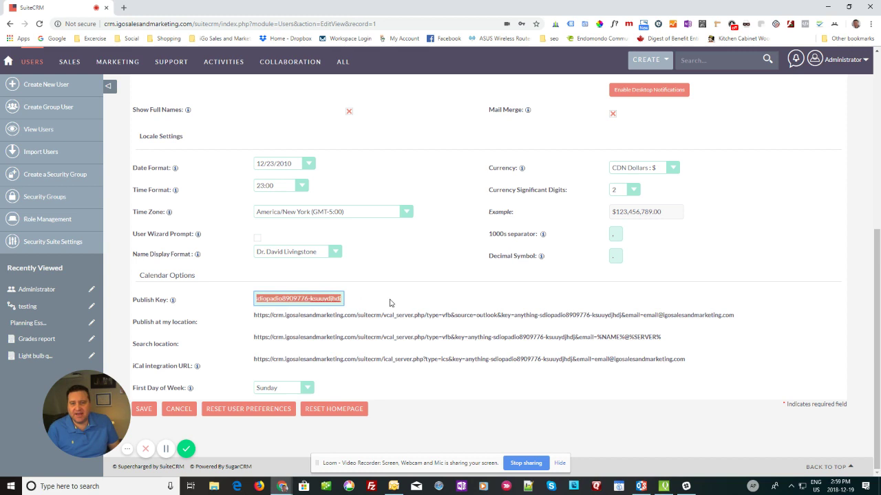
pyautogui.click(377, 305)
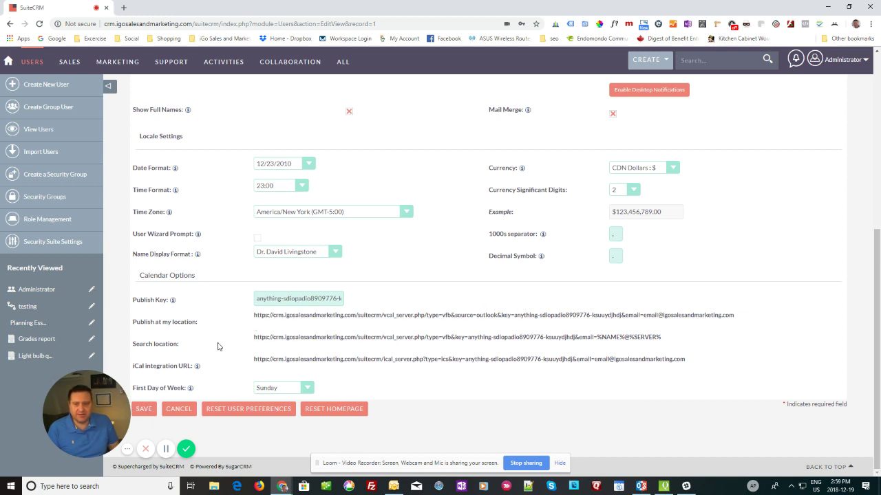
# Save the user profile, then reopen it for editing at the advanced Calendar Options
pyautogui.click(145, 410)
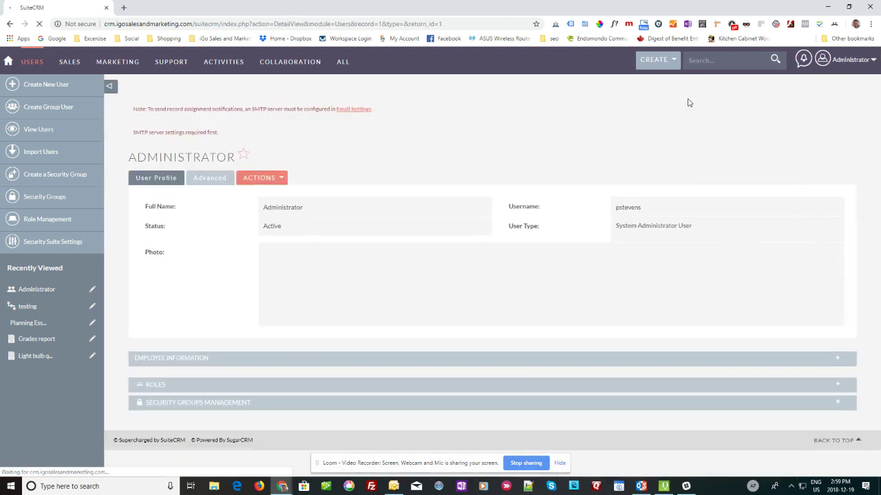
pyautogui.click(857, 61)
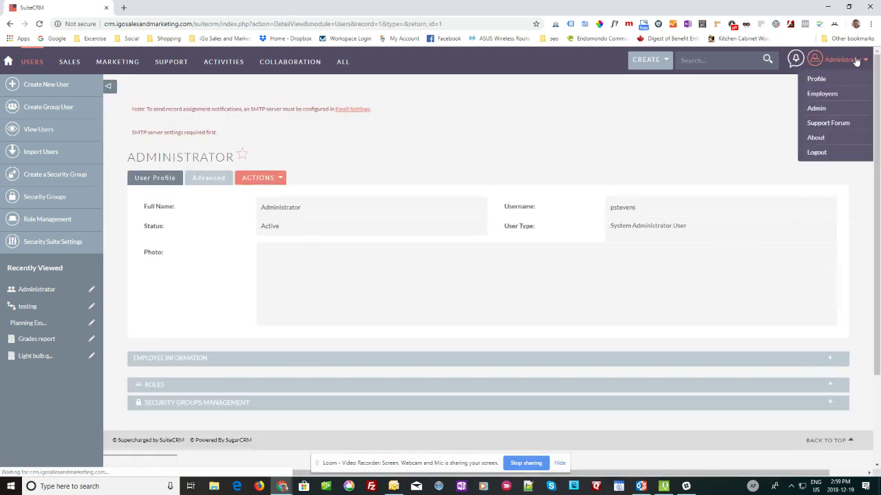
pyautogui.click(816, 78)
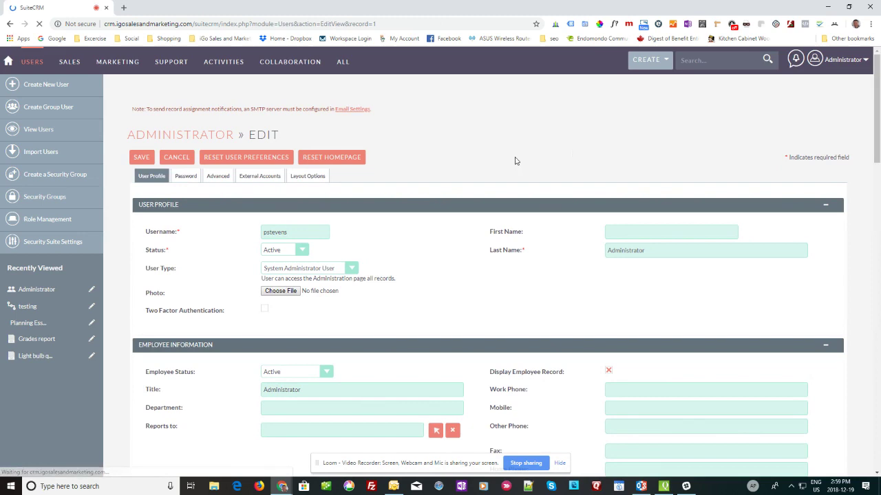
pyautogui.click(218, 176)
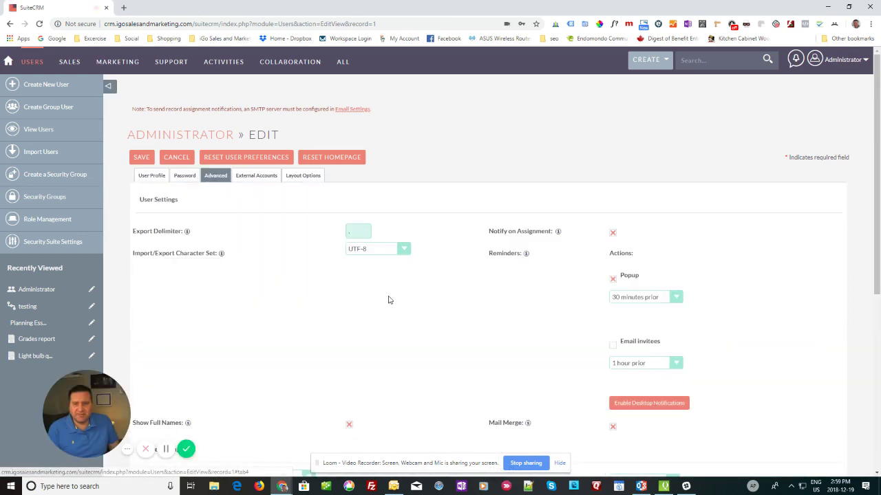
pyautogui.scroll(-5, 388, 300)
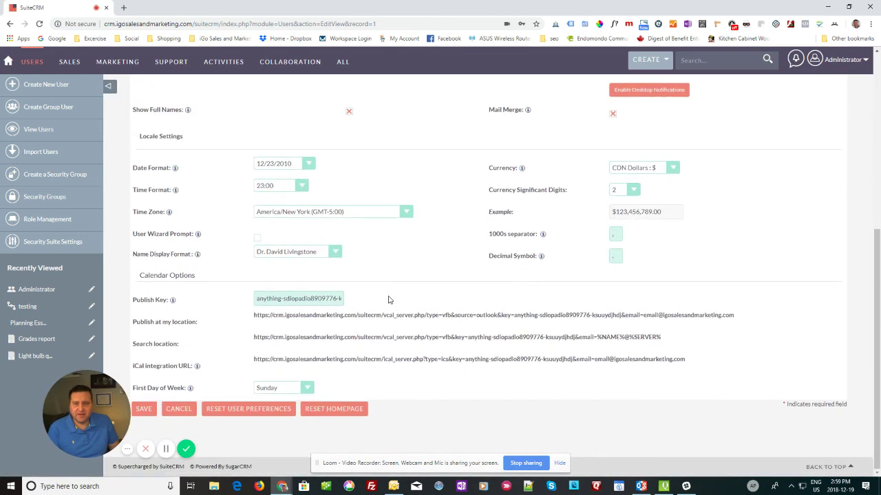
# Copy the full iCal integration URL from the Calendar Options
pyautogui.tripleClick(287, 358)
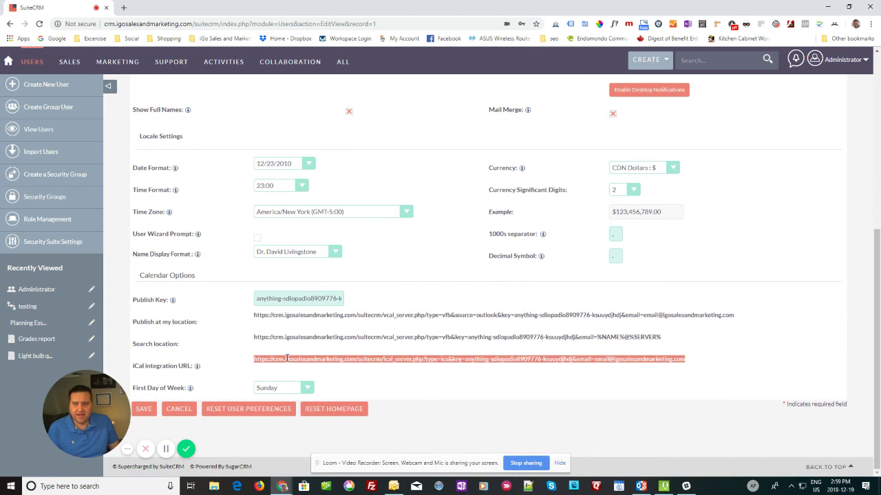
pyautogui.rightClick(287, 358)
pyautogui.click(317, 363)
pyautogui.moveTo(479, 317)
pyautogui.mouseDown()
pyautogui.moveTo(511, 315)
pyautogui.moveTo(477, 315)
pyautogui.mouseUp()
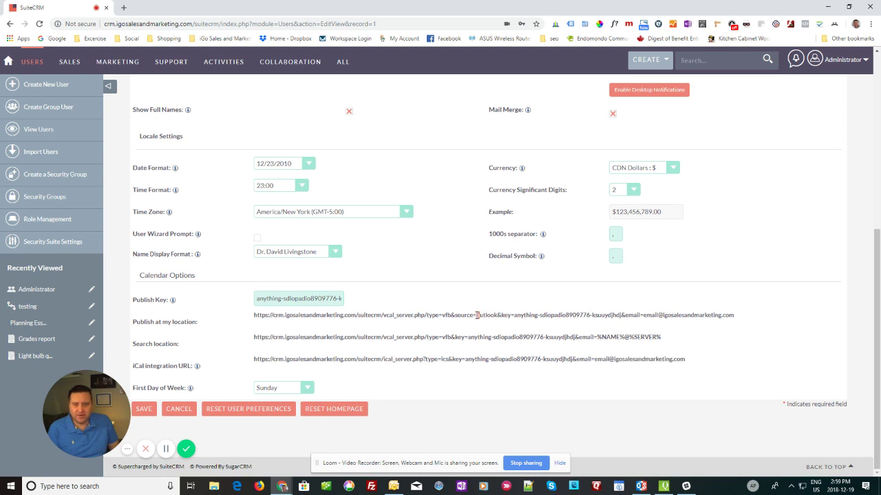
pyautogui.doubleClick(475, 315)
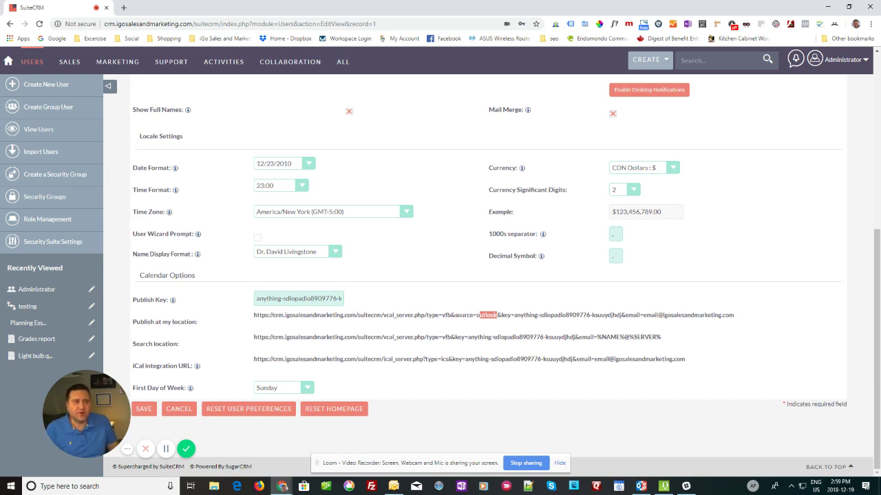
# Open Google Calendar in a new, maximized browser window
pyautogui.hotkey('ctrl', 'n')
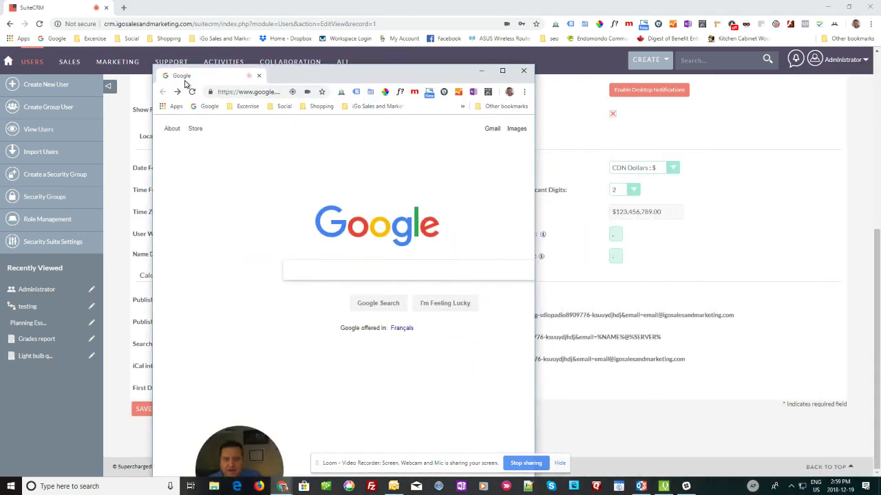
pyautogui.press('super+Up')
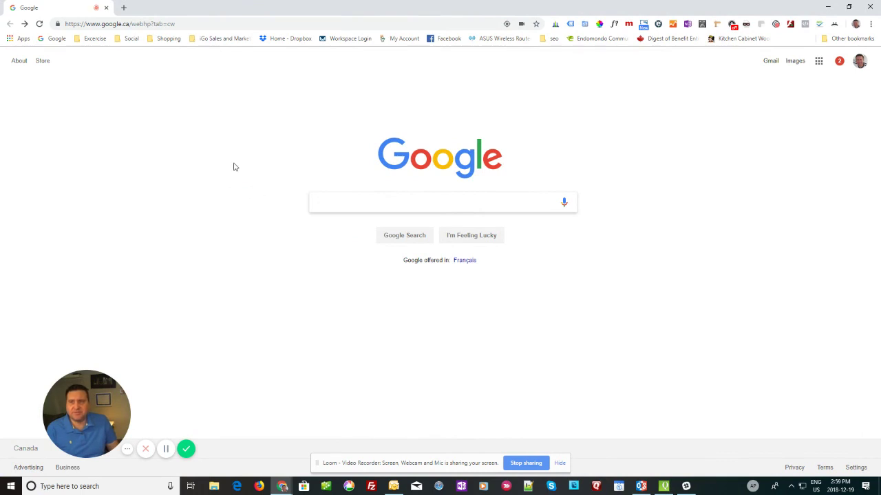
pyautogui.click(819, 62)
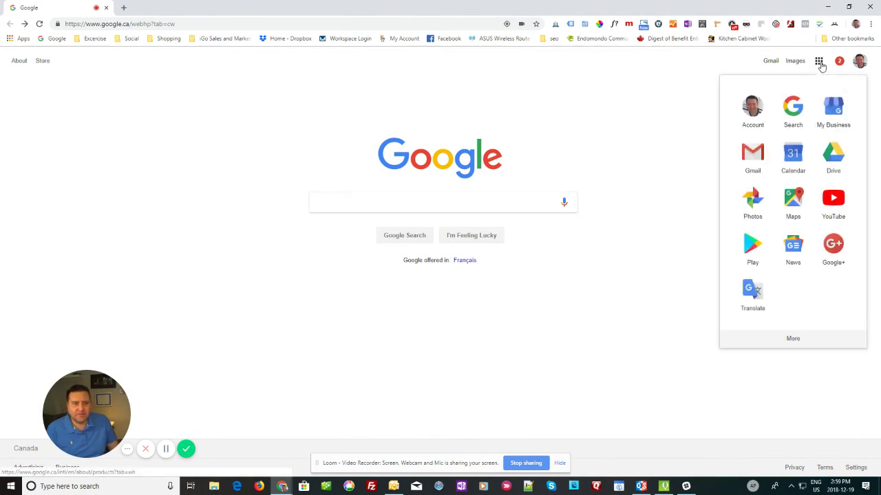
pyautogui.click(794, 156)
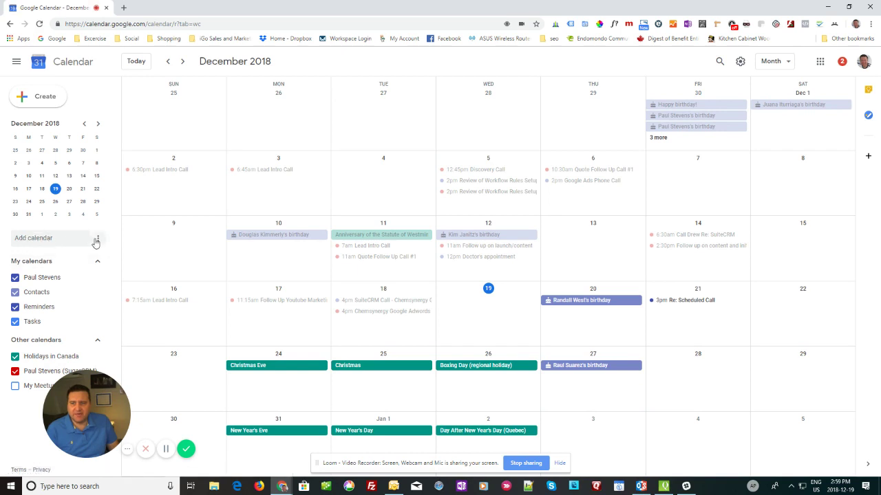
# Add a calendar from URL using the copied iCal integration URL with its publish key, and return to the month view
pyautogui.click(97, 238)
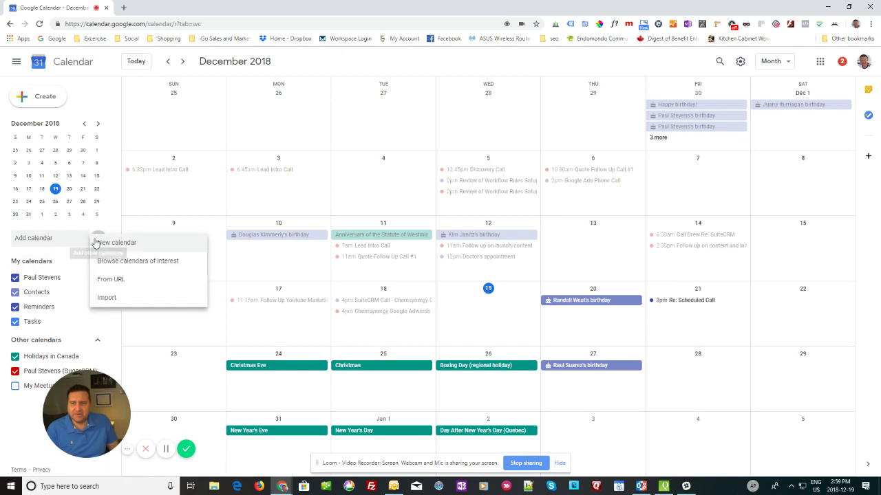
pyautogui.click(108, 285)
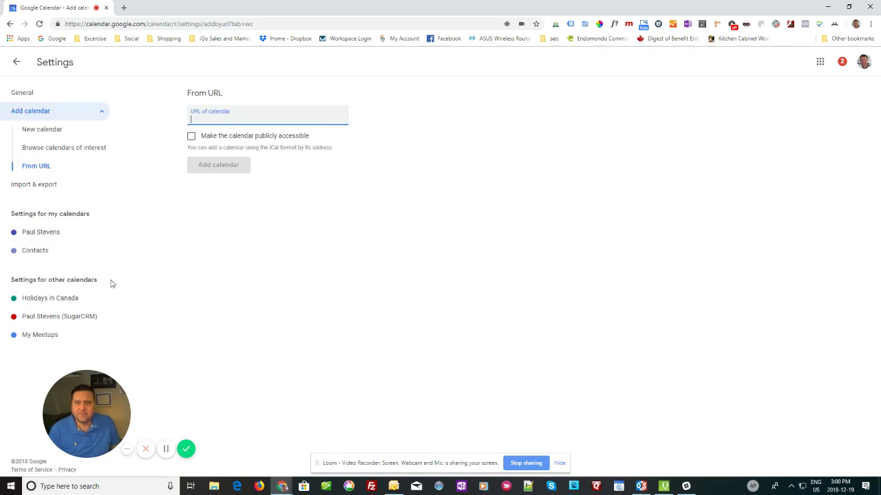
pyautogui.rightClick(215, 122)
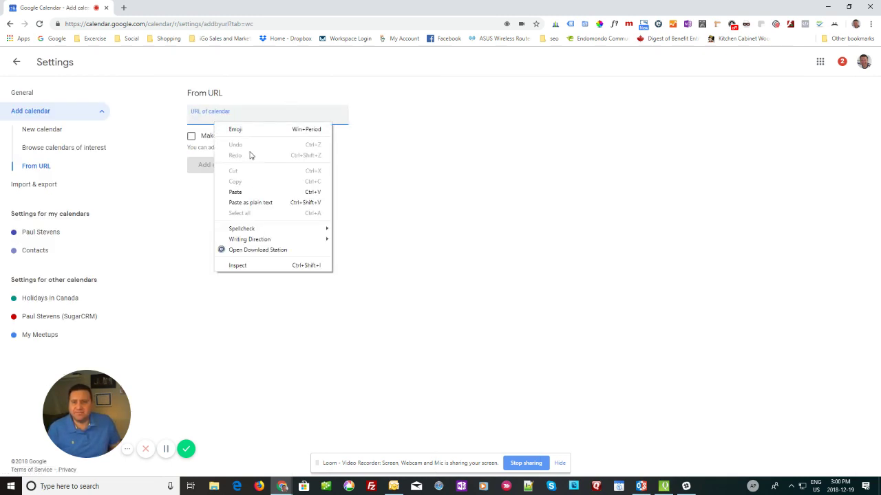
pyautogui.click(250, 191)
pyautogui.click(231, 169)
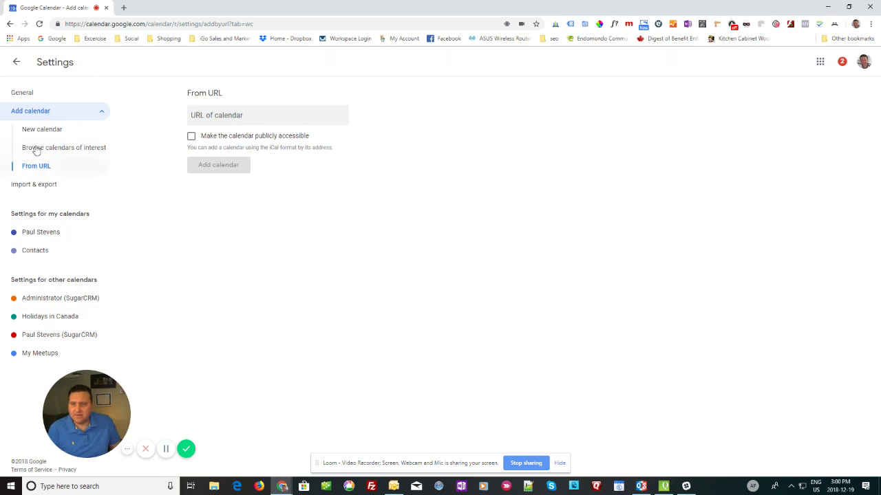
pyautogui.click(16, 61)
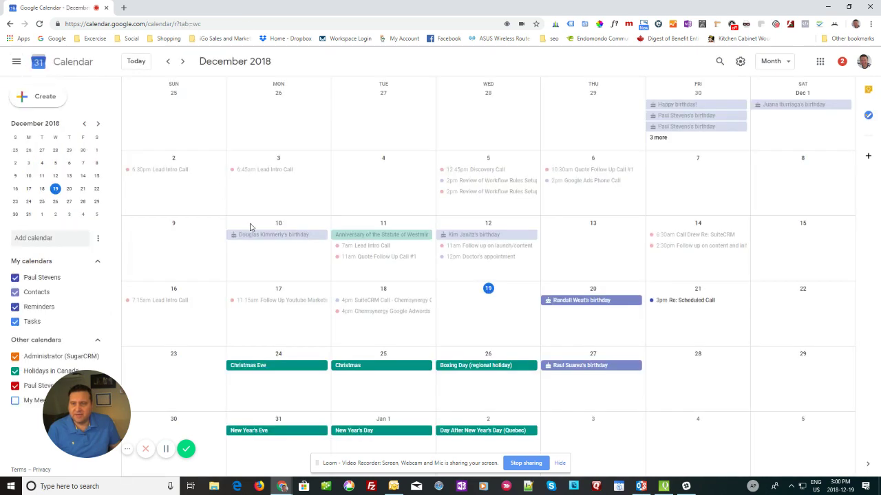
pyautogui.scroll(-1, 130, 218)
pyautogui.moveTo(66, 414); pyautogui.dragTo(748, 136)
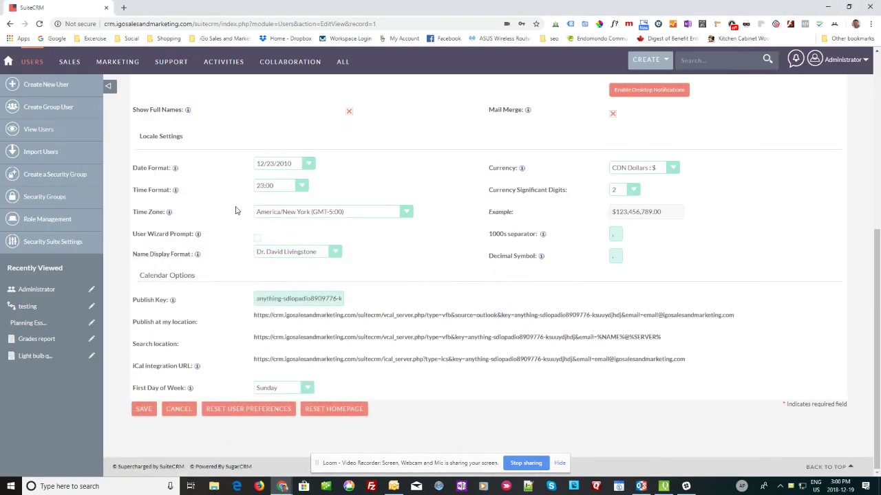
# Switch back to SuiteCRM and open its Calendar from the activities modules
pyautogui.moveTo(169, 69)
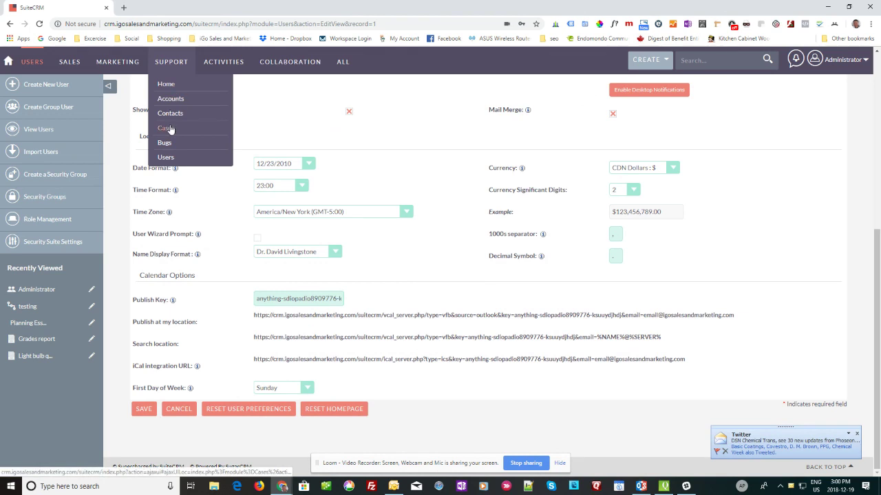
pyautogui.moveTo(227, 72)
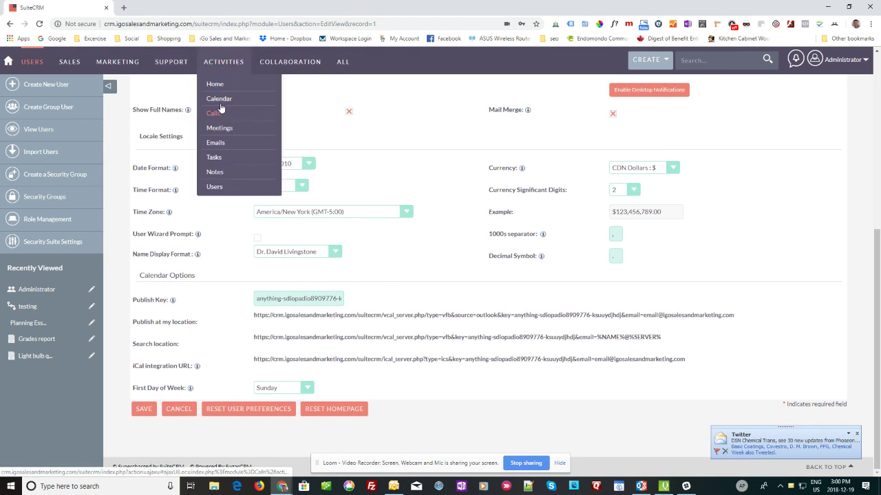
pyautogui.click(220, 100)
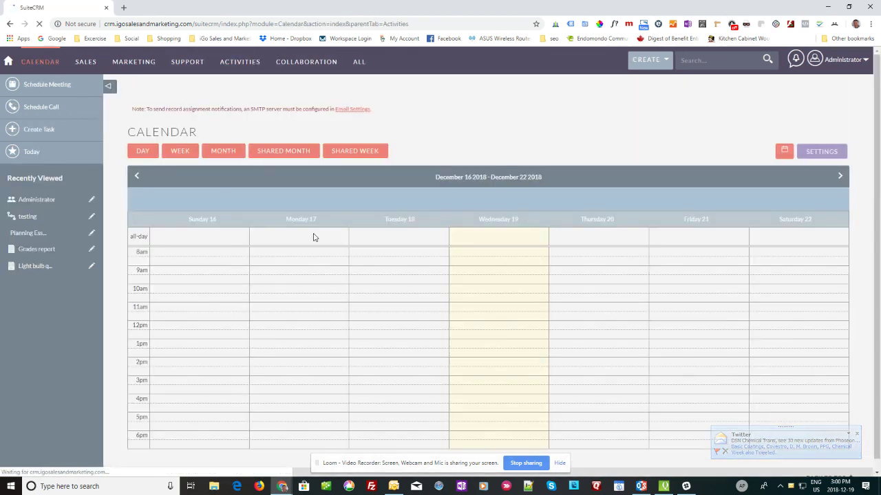